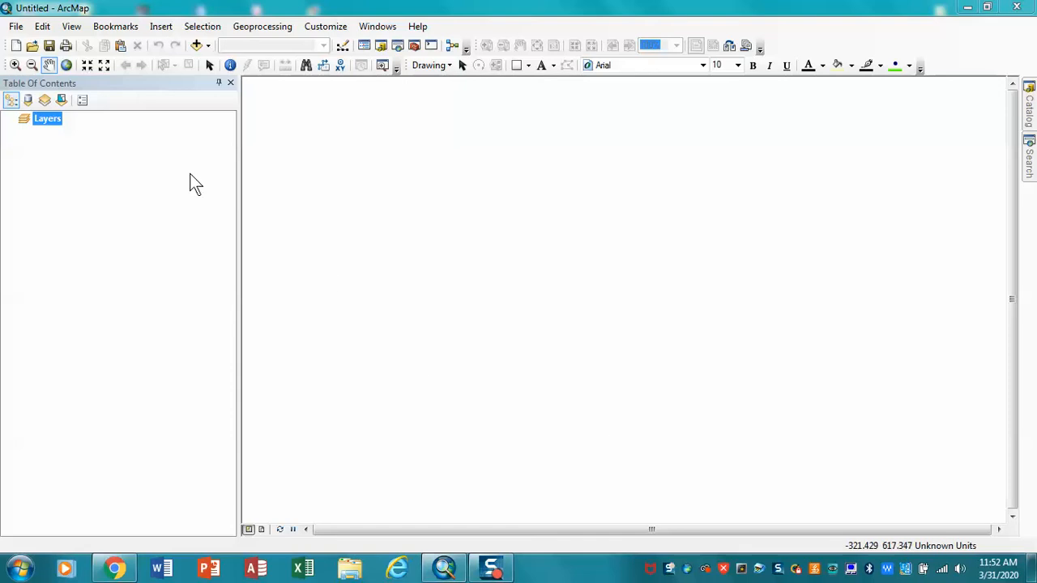
Set the map document's default geodatabase to editing.gdb in the editing folder and enable storing relative pathnames to data sources
left_click(17, 28)
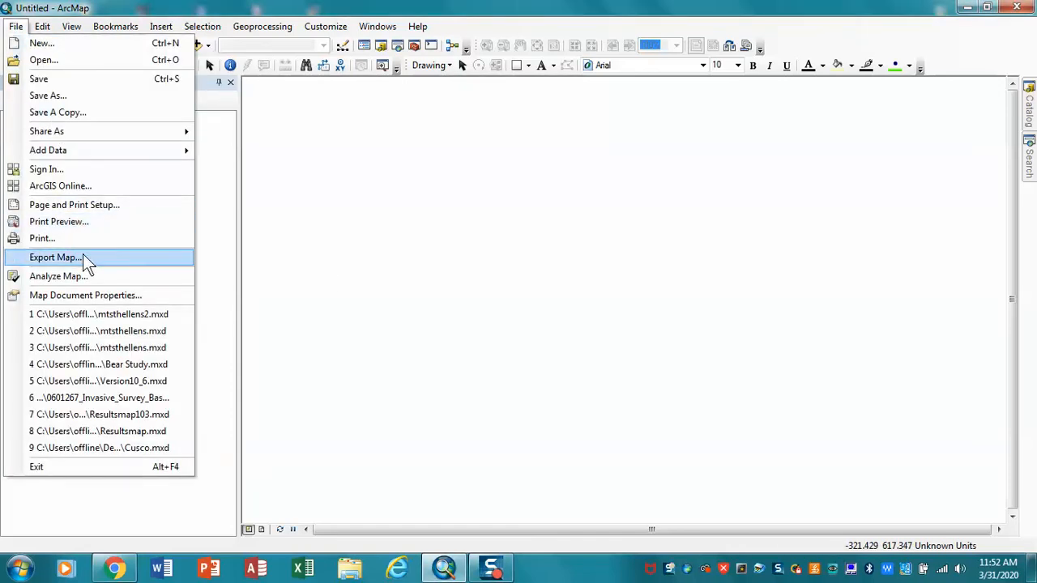
left_click(81, 294)
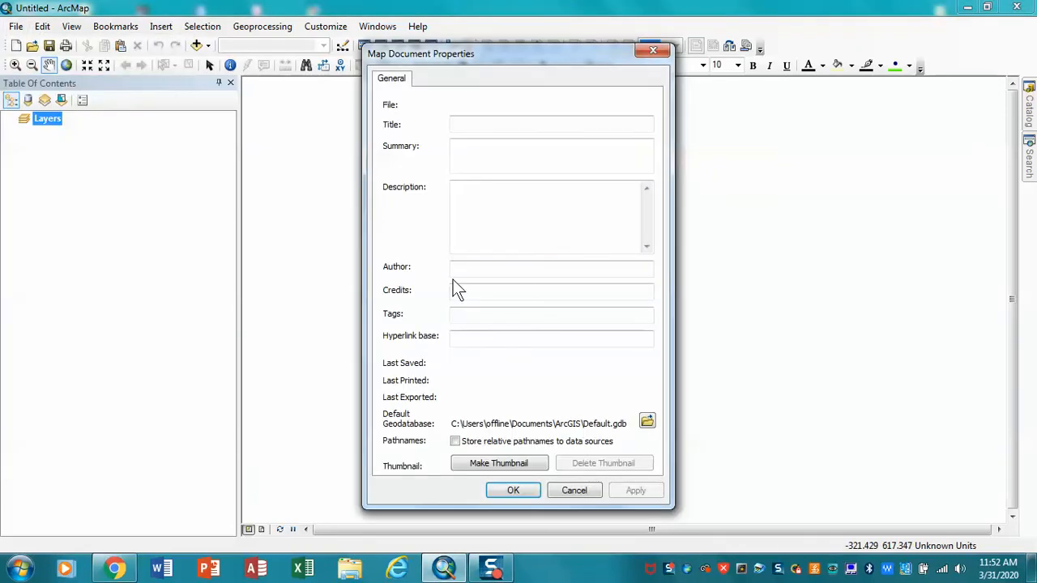
left_click(650, 421)
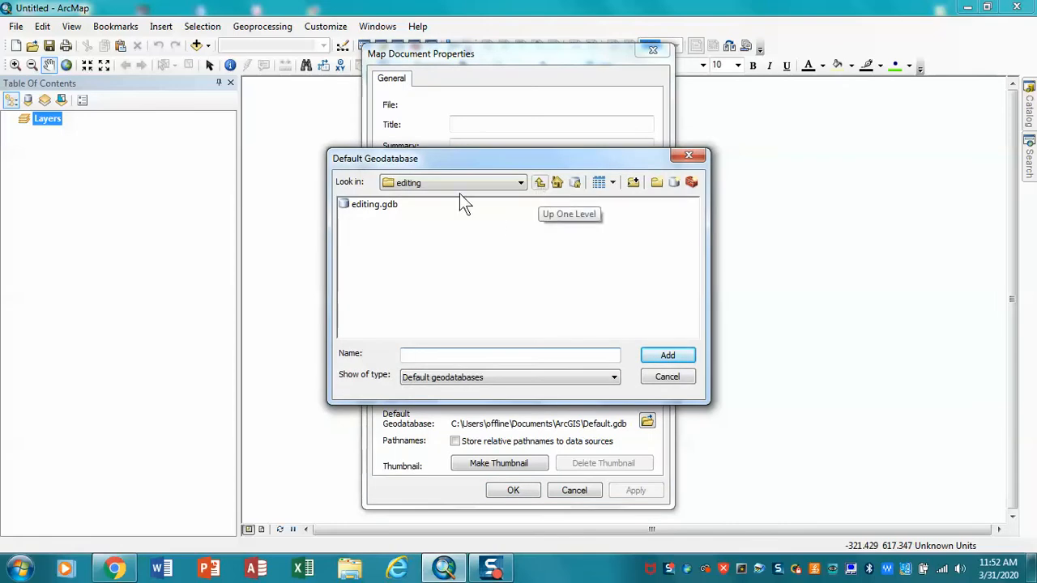
left_click(380, 205)
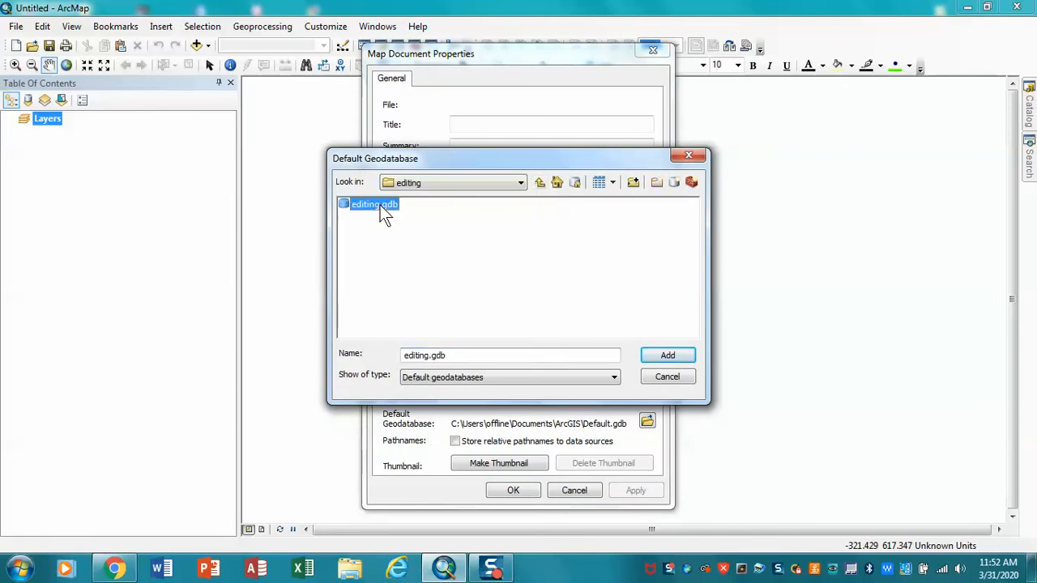
left_click(668, 356)
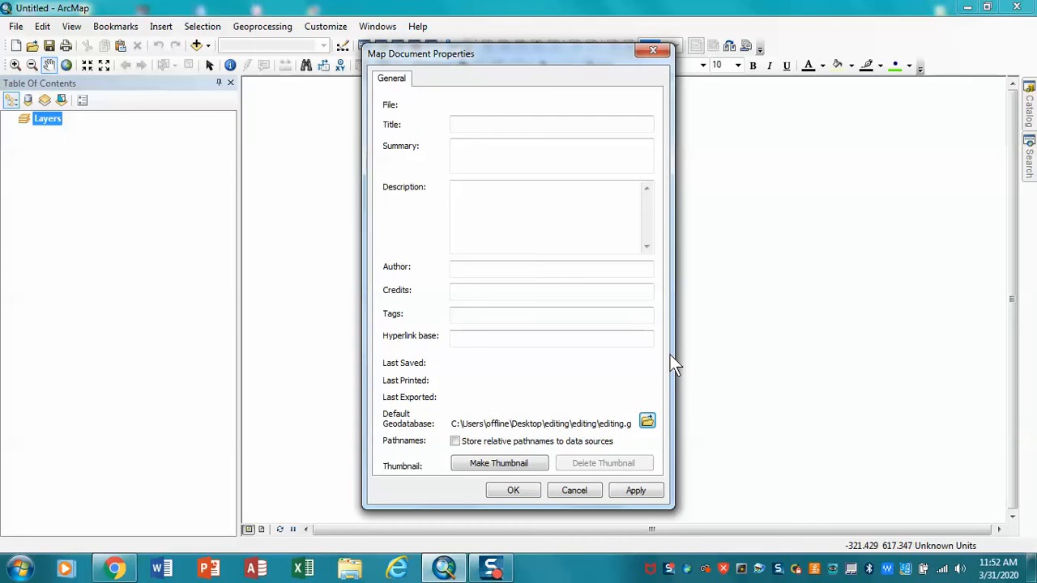
left_click(455, 442)
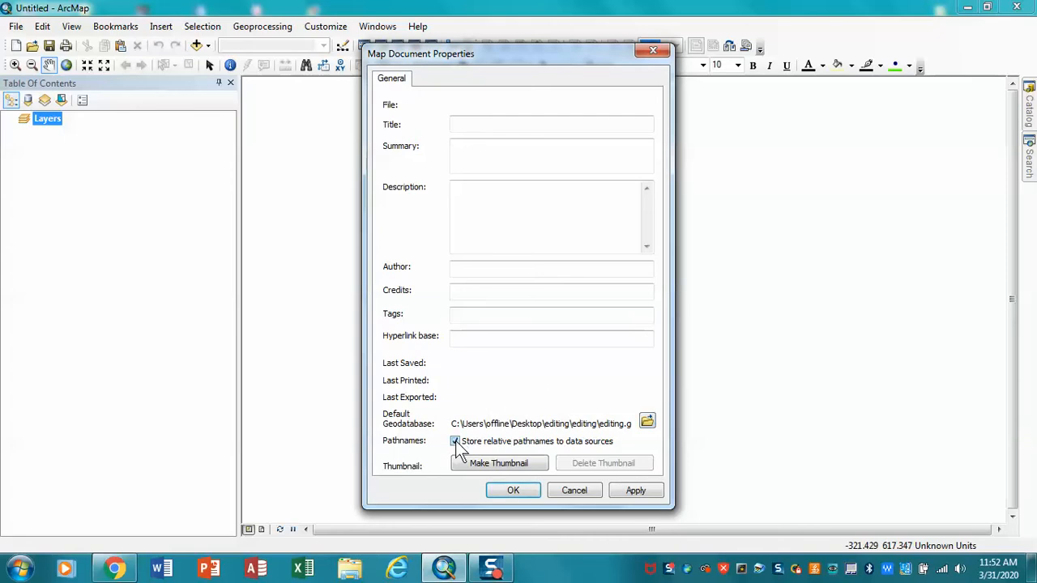
left_click(620, 490)
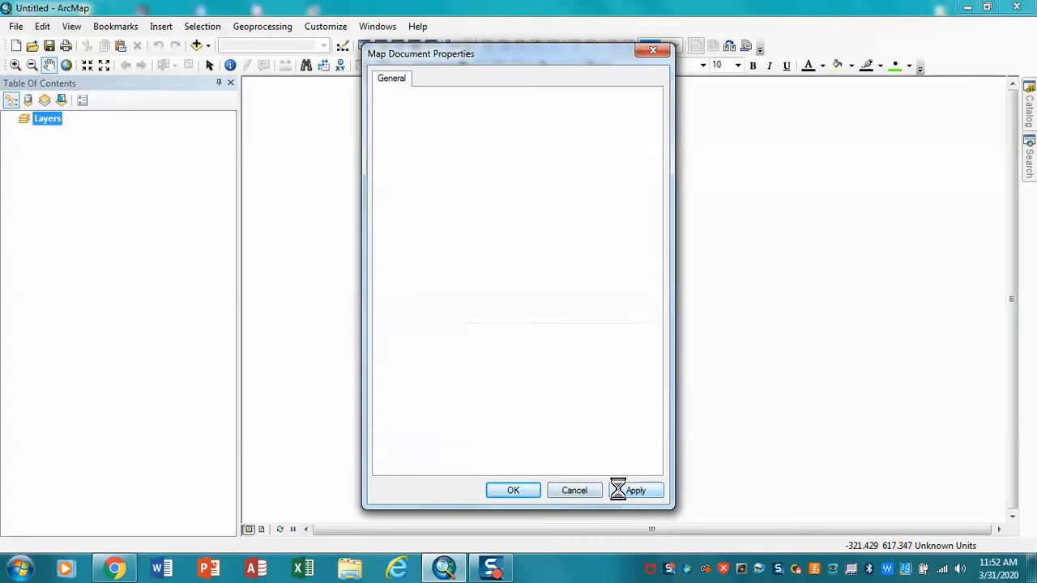
left_click(513, 491)
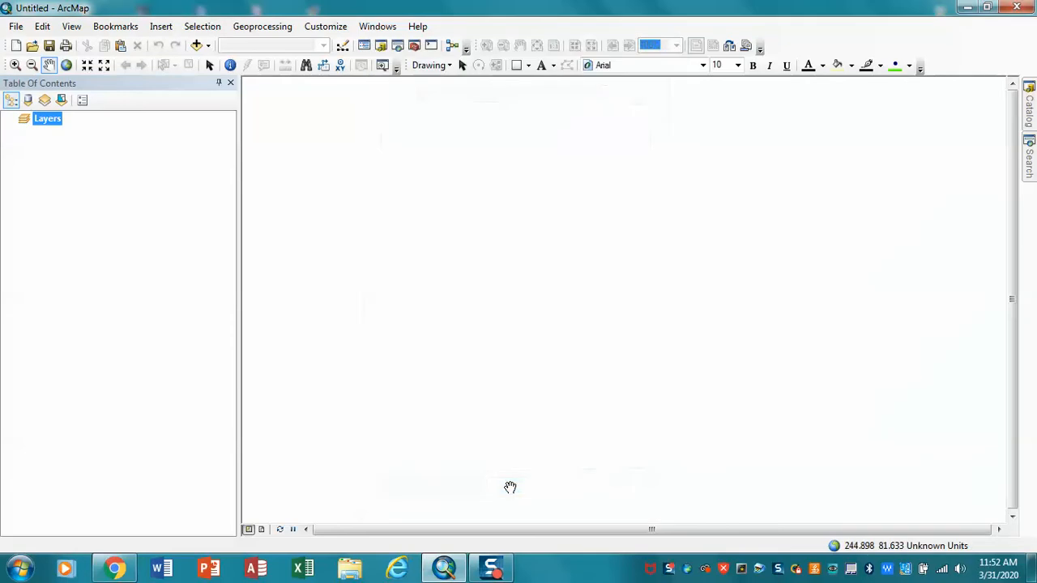
Add the PACOUNTIES, PA, hospitals2019, aquifers, States and rivers feature classes from editing.gdb to the map and clear the layer selection
left_click(197, 45)
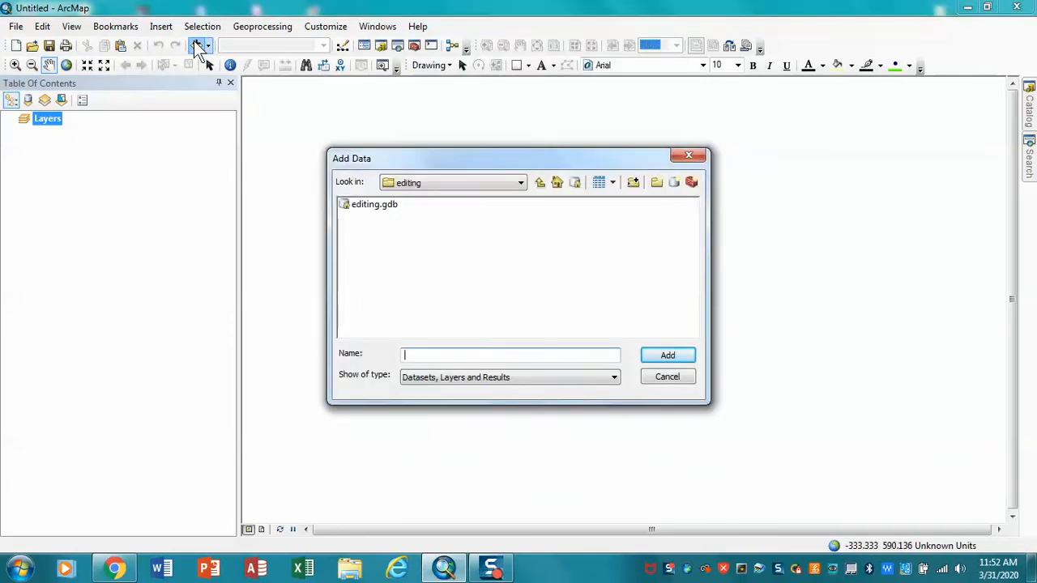
double_click(366, 206)
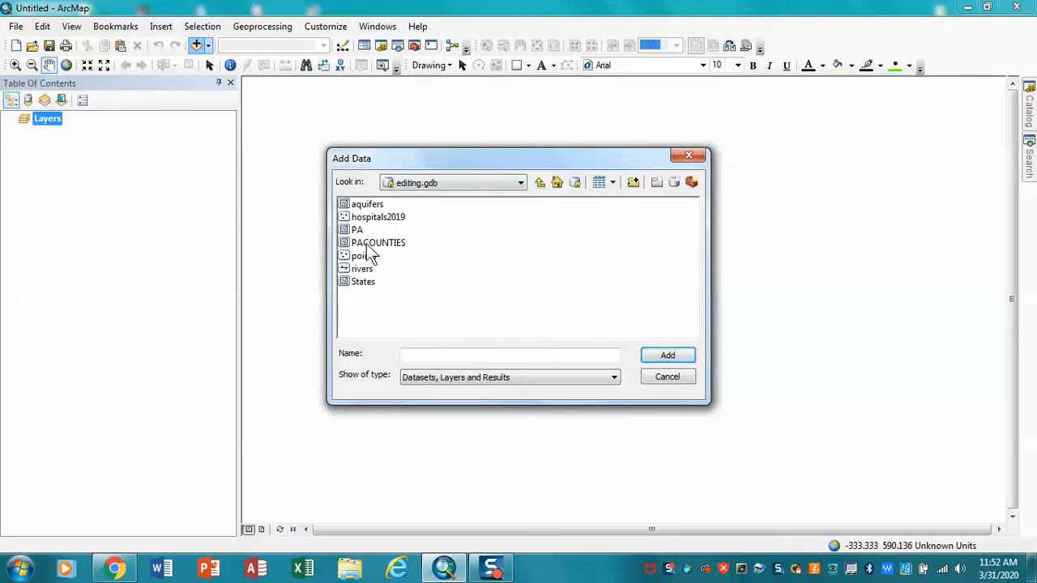
left_click(367, 245)
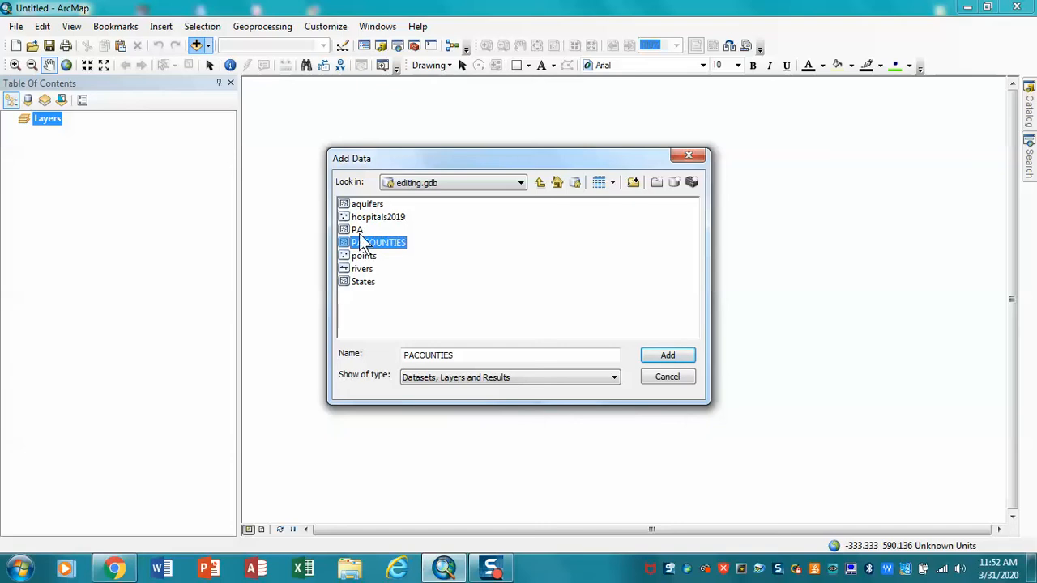
left_click(358, 232, "ctrl")
left_click(375, 219, "ctrl")
left_click(368, 206, "ctrl")
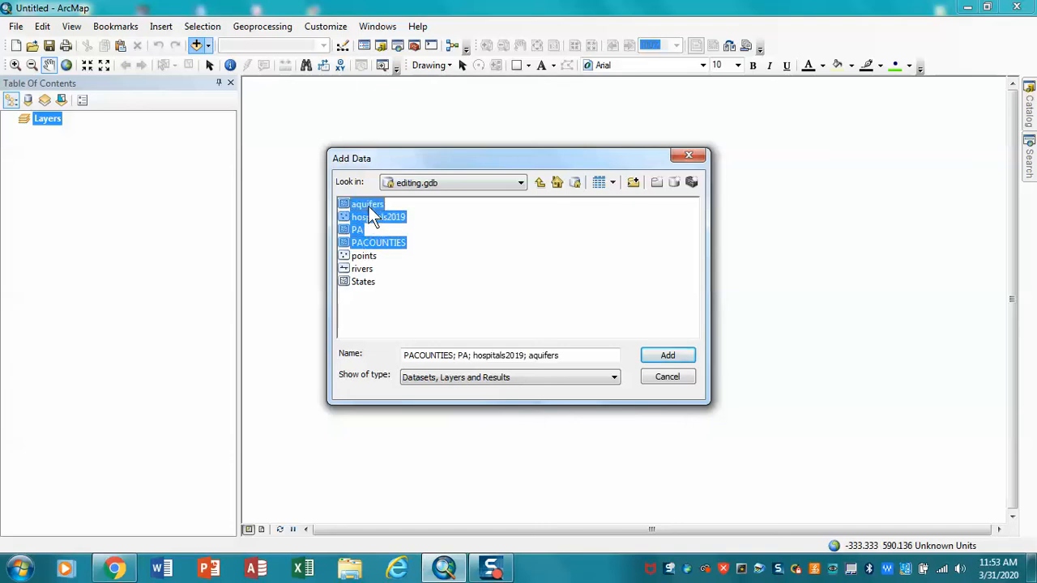
left_click(361, 282, "ctrl")
left_click(357, 272, "ctrl")
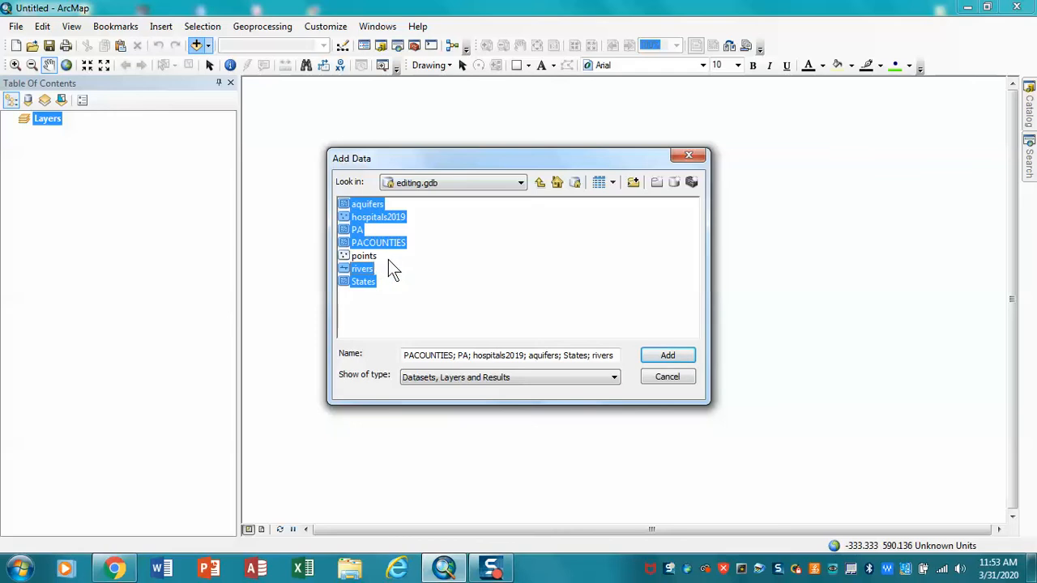
left_click(656, 354)
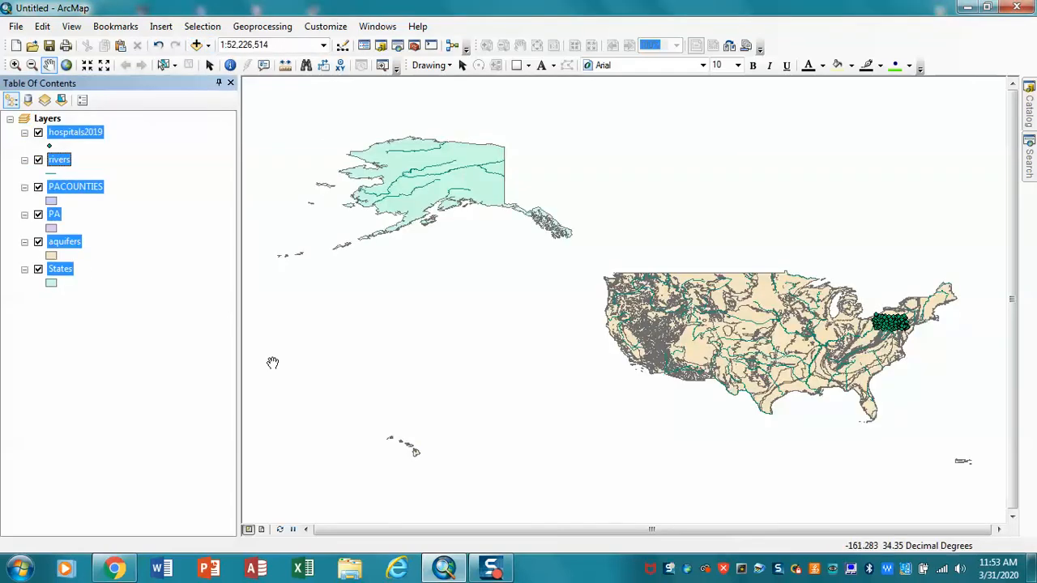
left_click(162, 350)
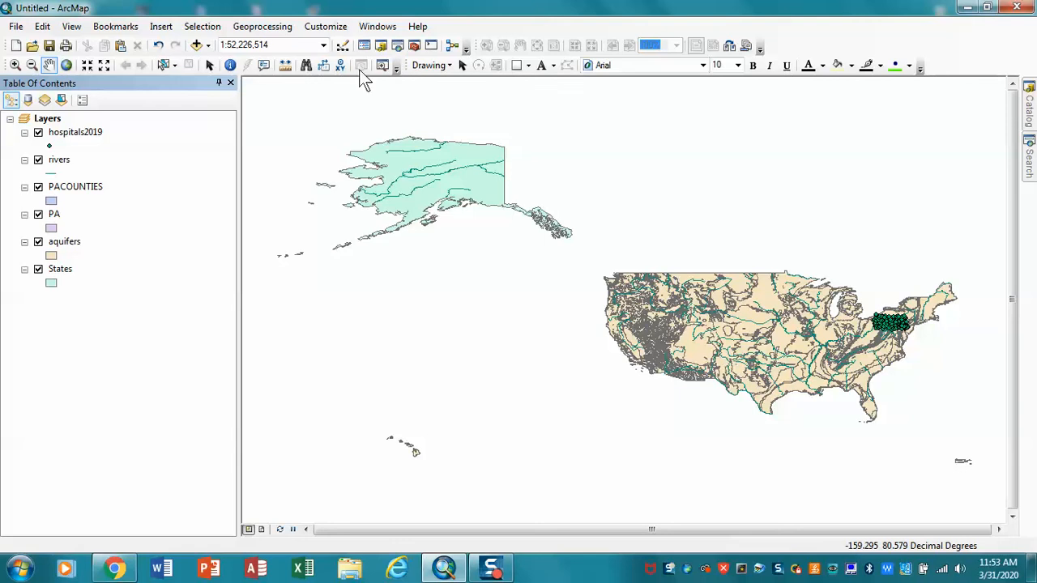
Show the Editor toolbar and float it over the upper part of the map
left_click(335, 32)
mouse_move(340, 42)
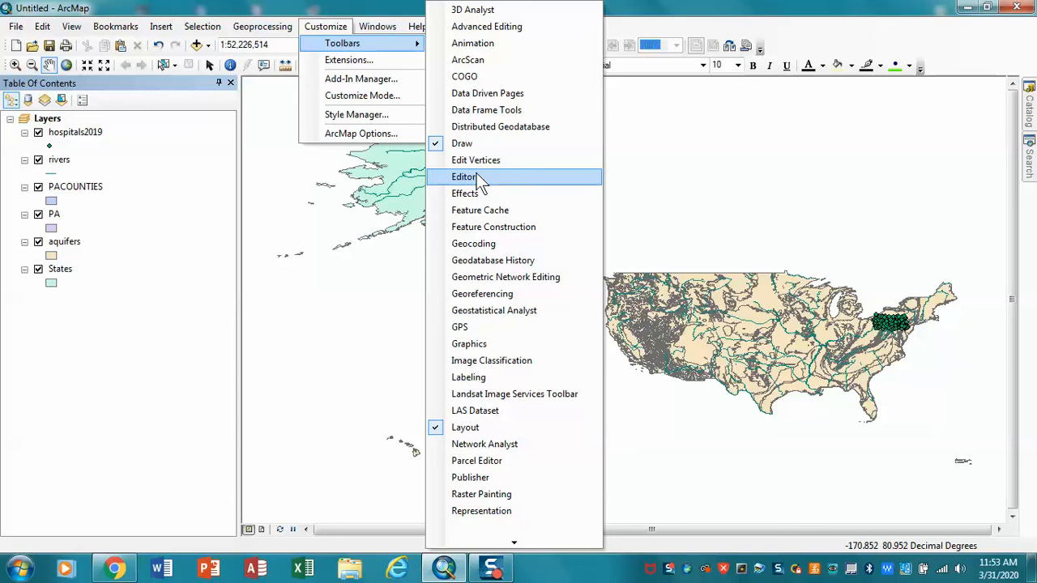
left_click(478, 178)
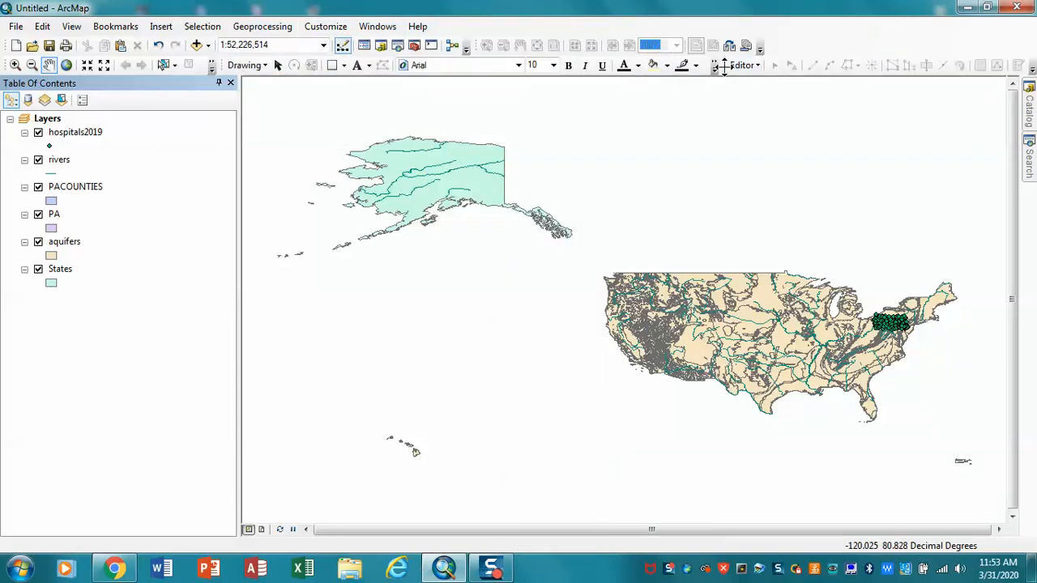
left_click_drag(721, 65, 620, 100)
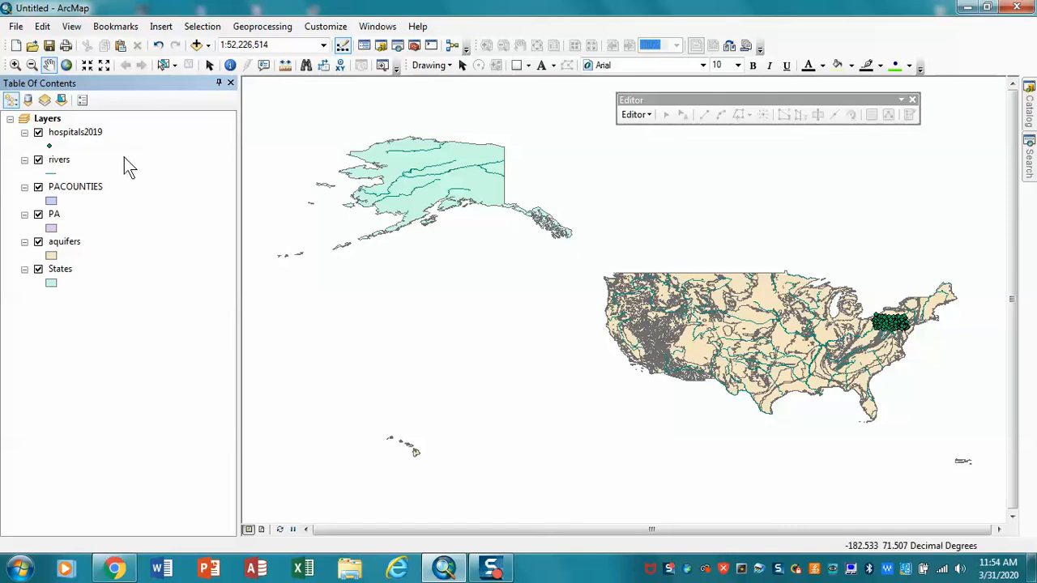
Start an edit session on the hospitals2019 layer, continuing past the spatial reference warning
left_click(83, 136)
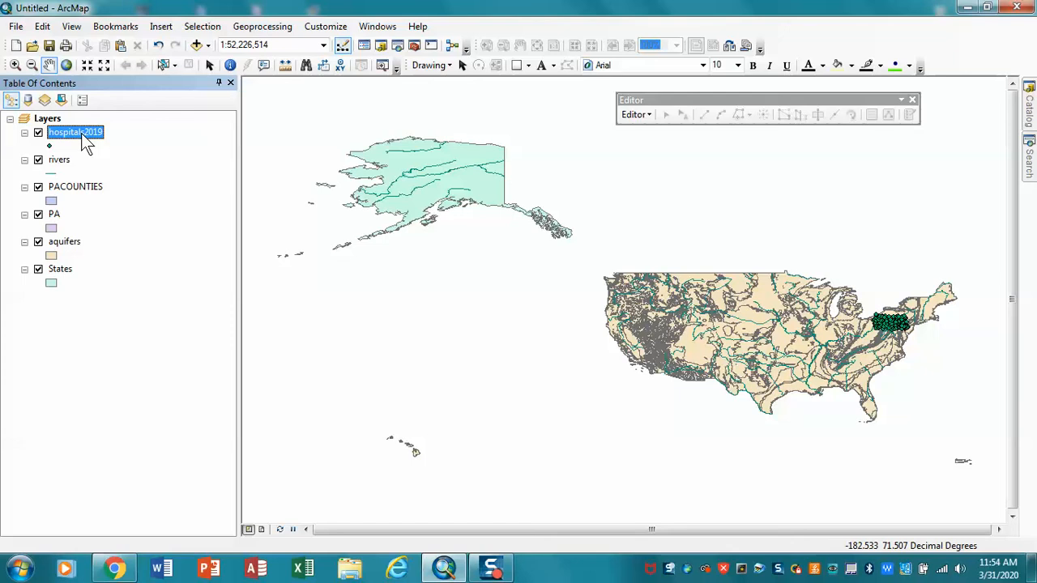
right_click(82, 134)
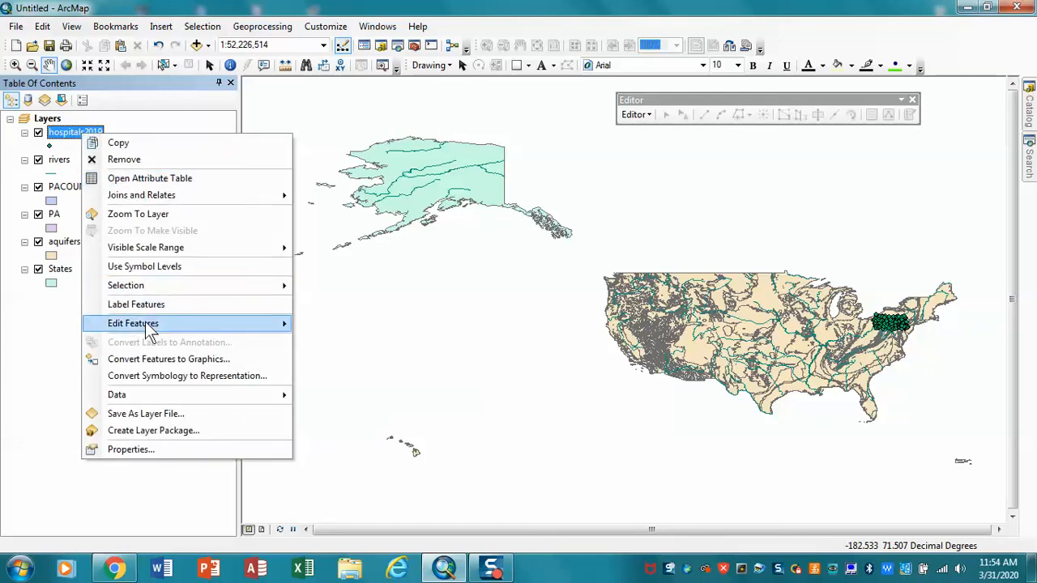
mouse_move(145, 322)
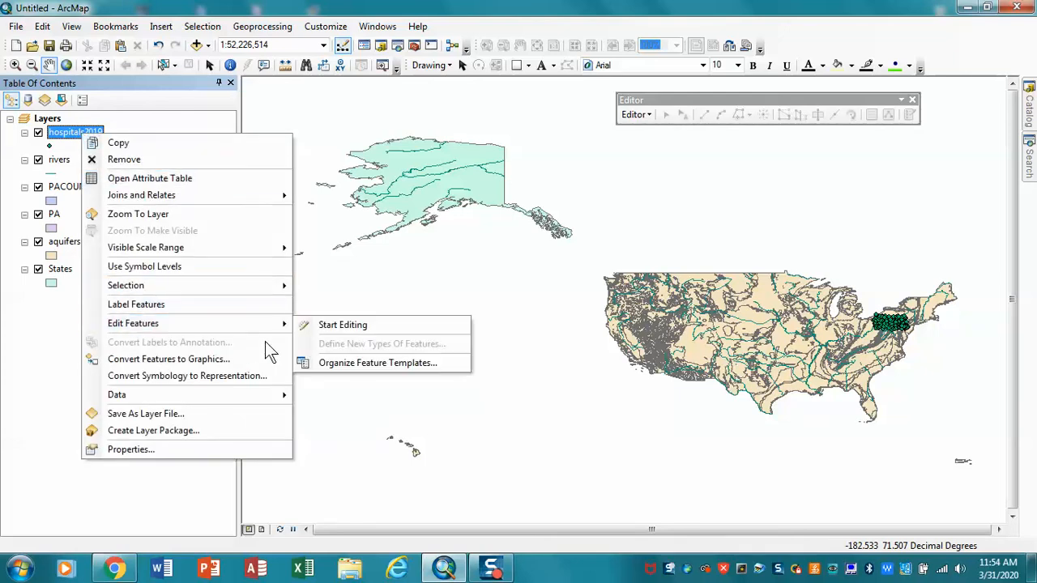
left_click(340, 325)
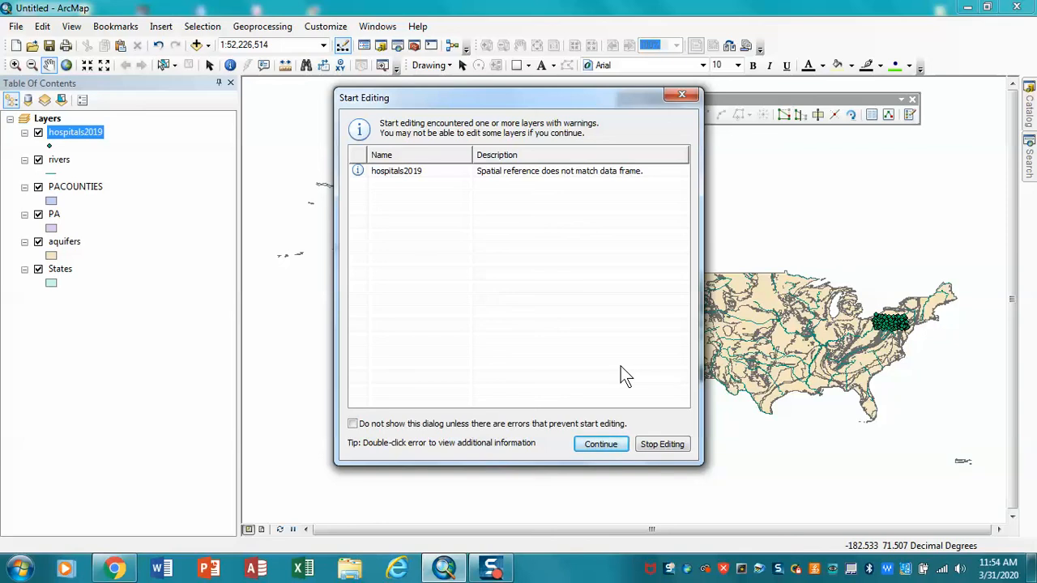
left_click(607, 445)
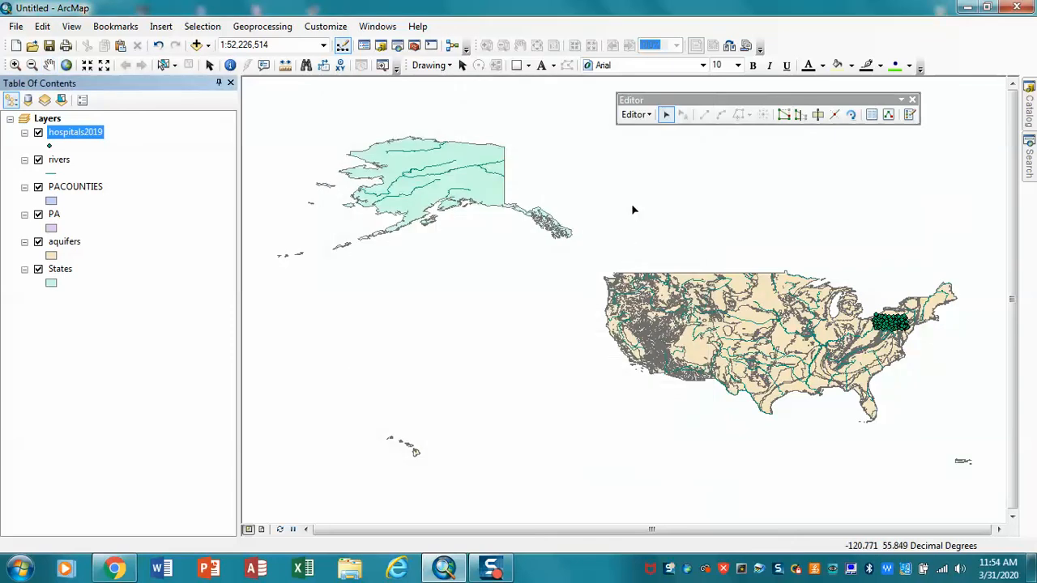
Open the Create Features window and move the floating Editor toolbar below Hawaii, clear of the feature templates
left_click(646, 117)
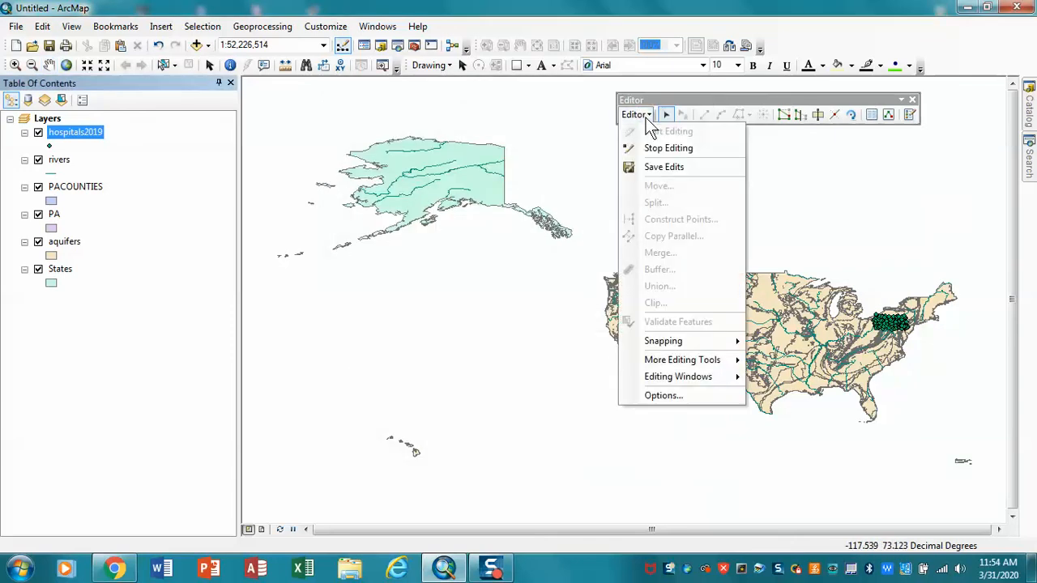
mouse_move(677, 381)
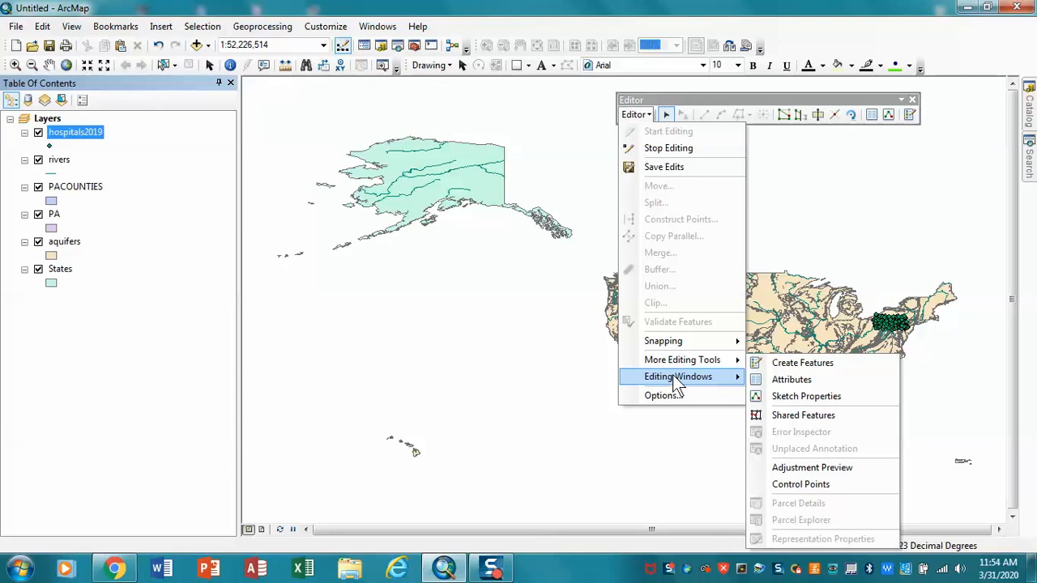
left_click(818, 368)
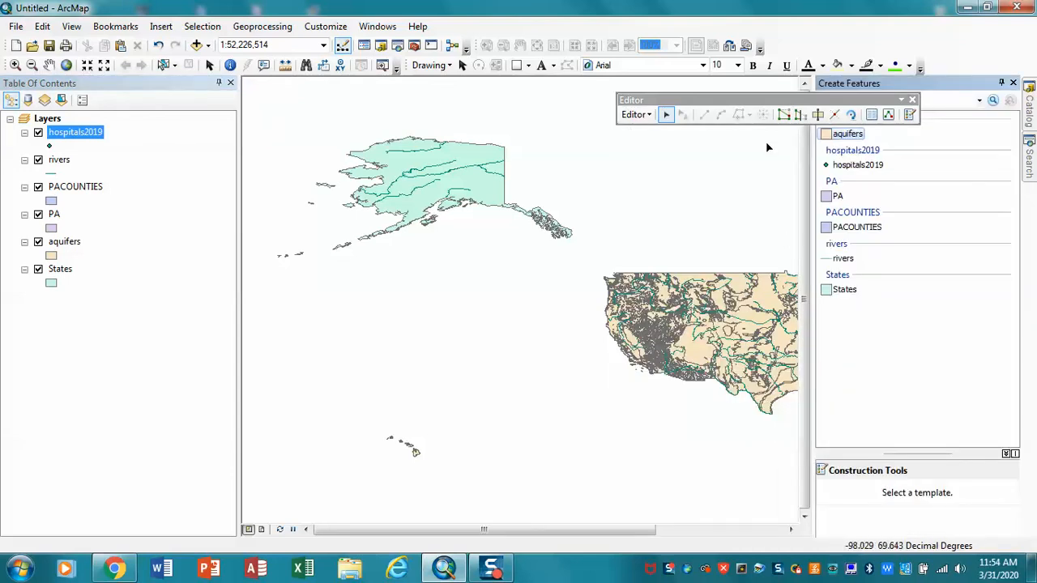
left_click_drag(751, 98, 394, 489)
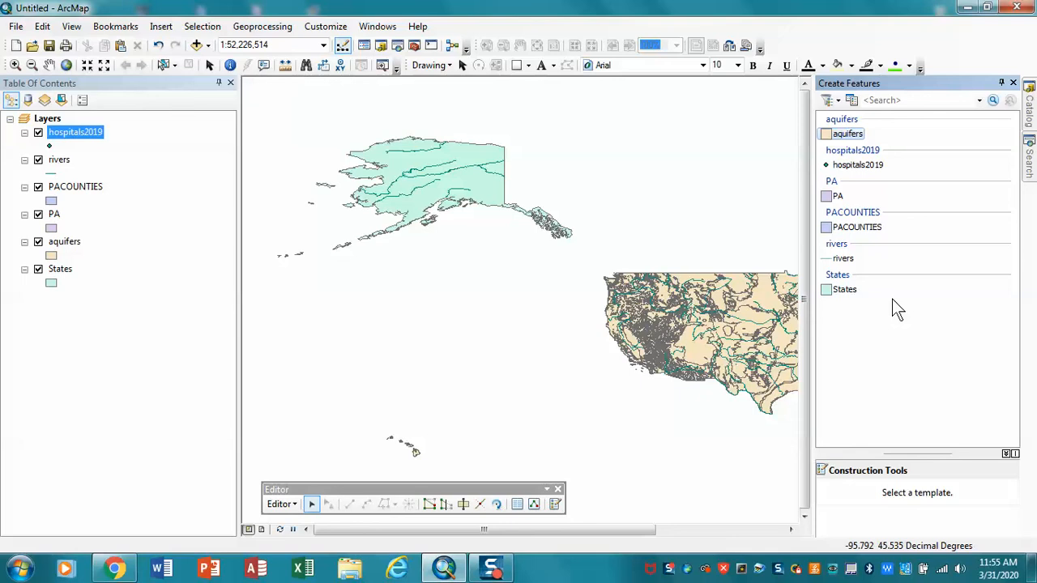
Choose the hospitals2019 template in Create Features and stop the edit session
left_click(877, 168)
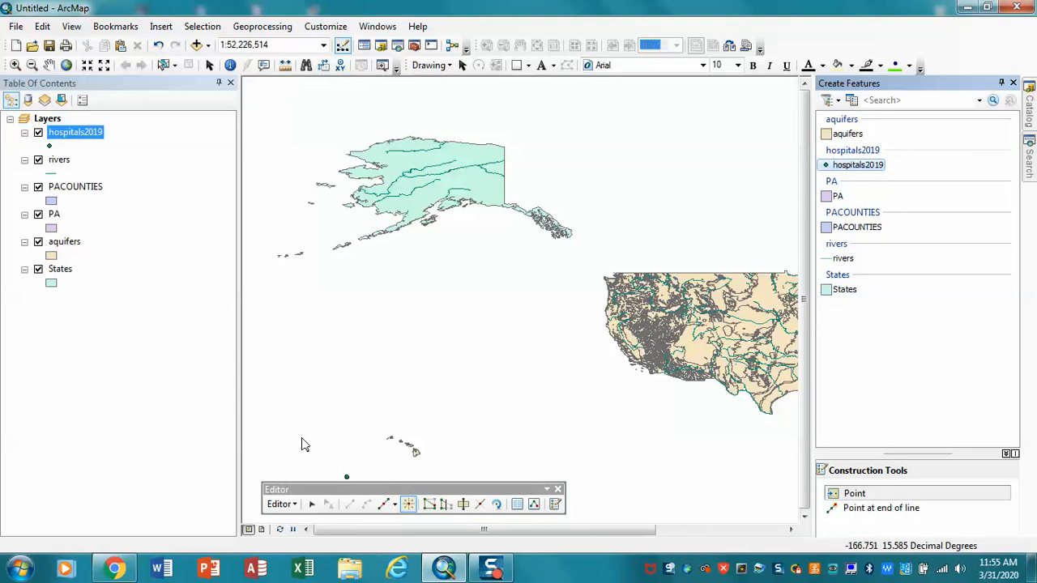
right_click(97, 137)
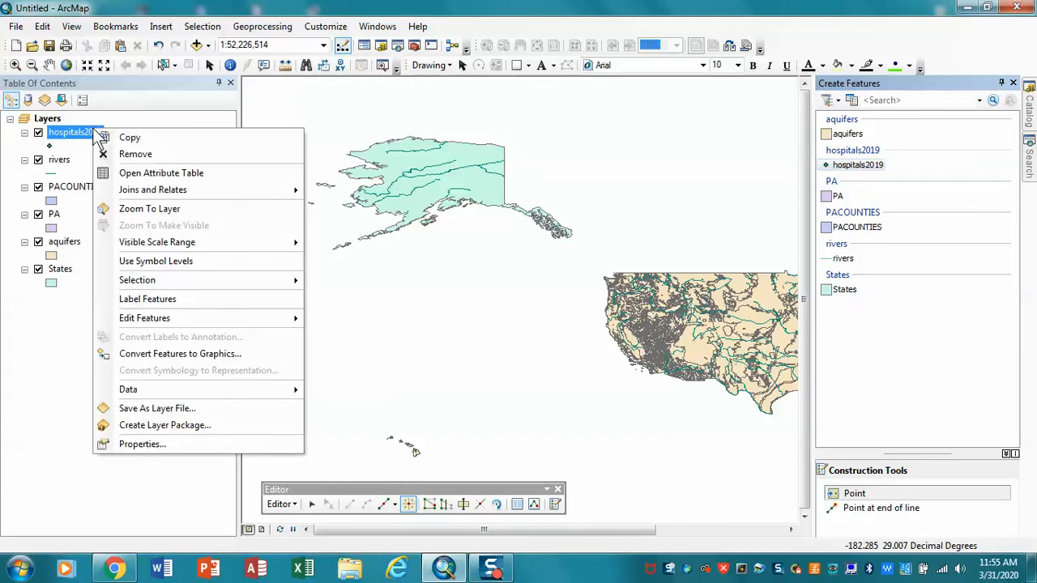
mouse_move(158, 314)
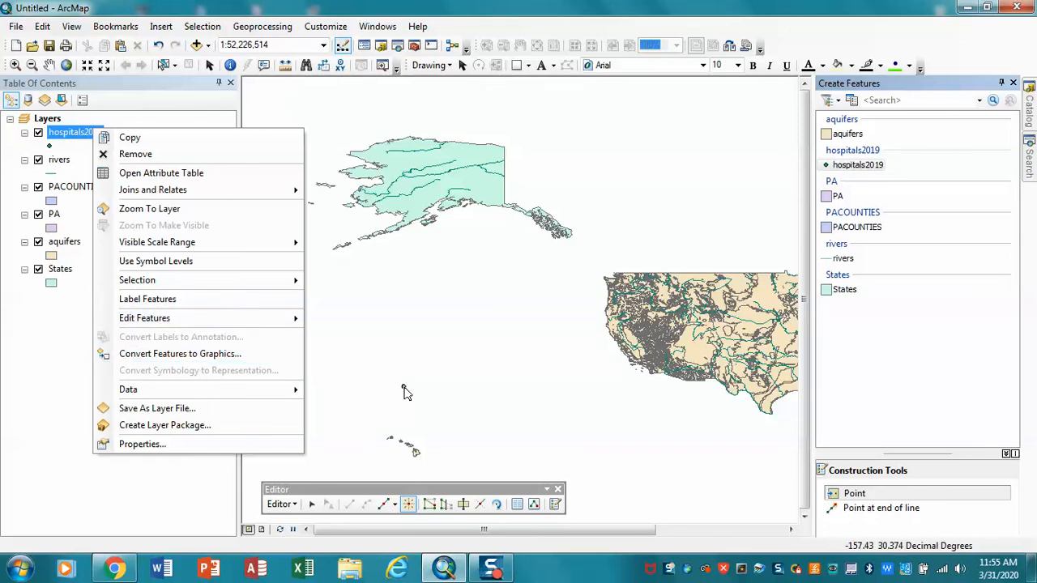
left_click(288, 505)
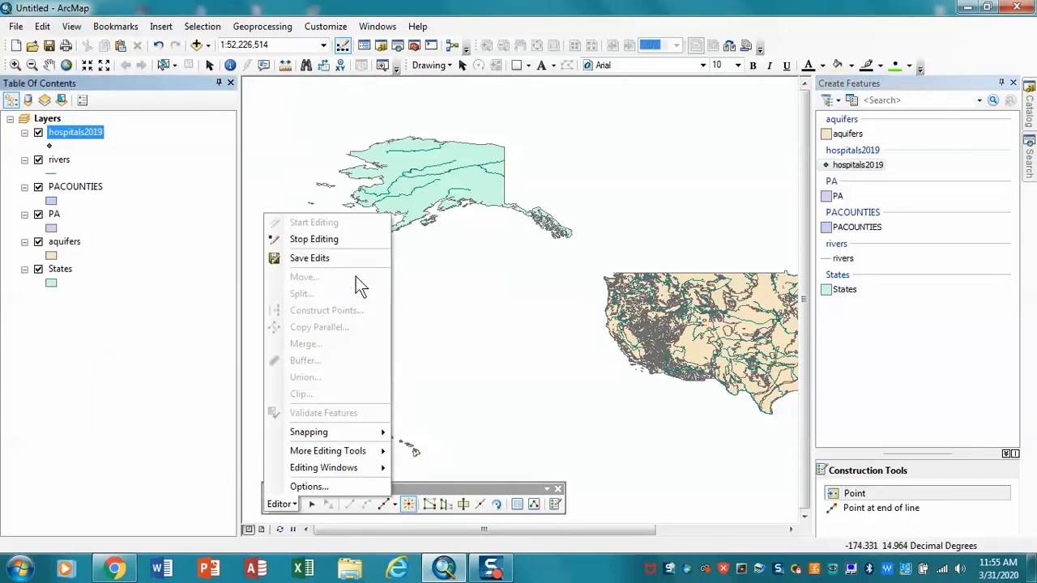
left_click(333, 241)
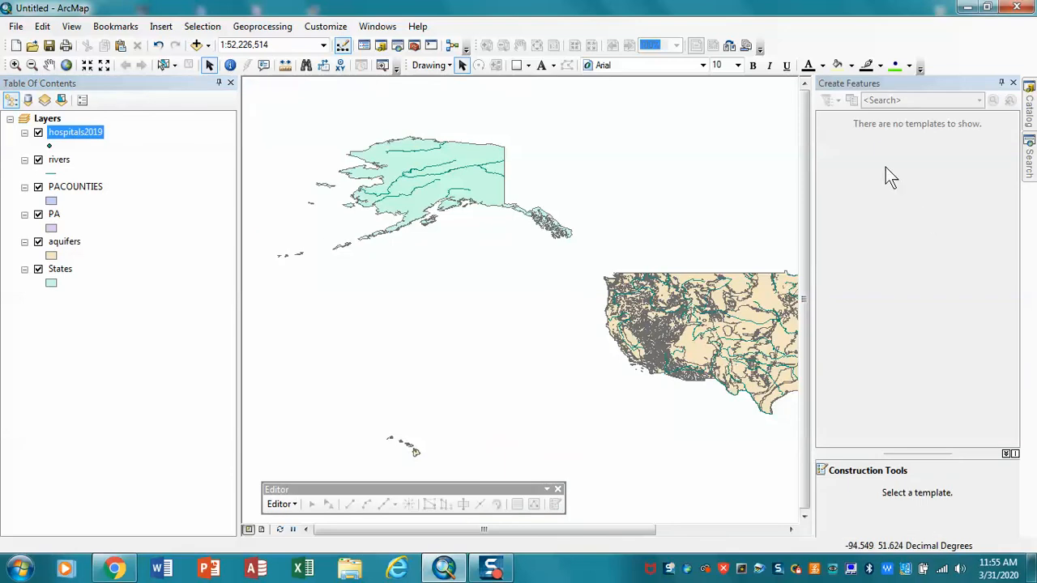